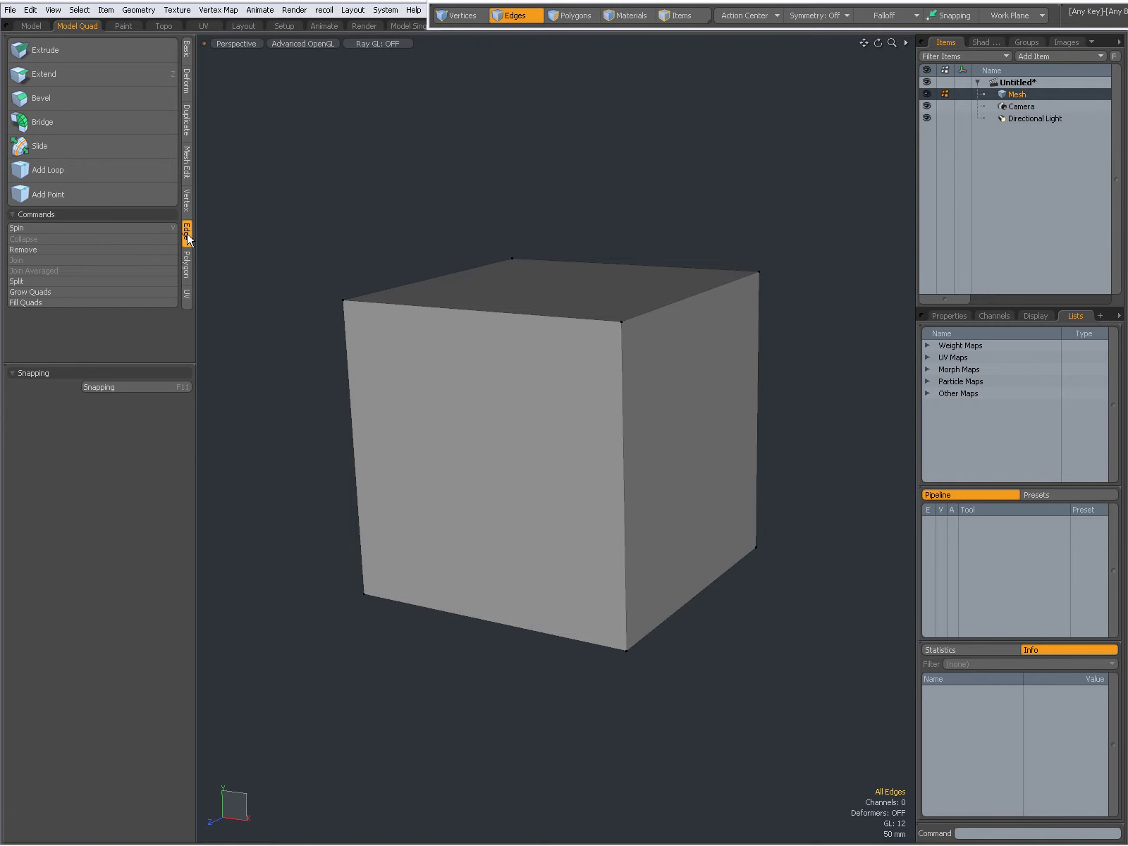
# Start the Add Loop tool on the cube and reset the tool's settings to their defaults.
pyautogui.click(72, 172)
pyautogui.keyDown('alt'); pyautogui.moveTo(450, 370); pyautogui.dragTo(498, 395); pyautogui.keyUp('alt')
pyautogui.click(427, 308)
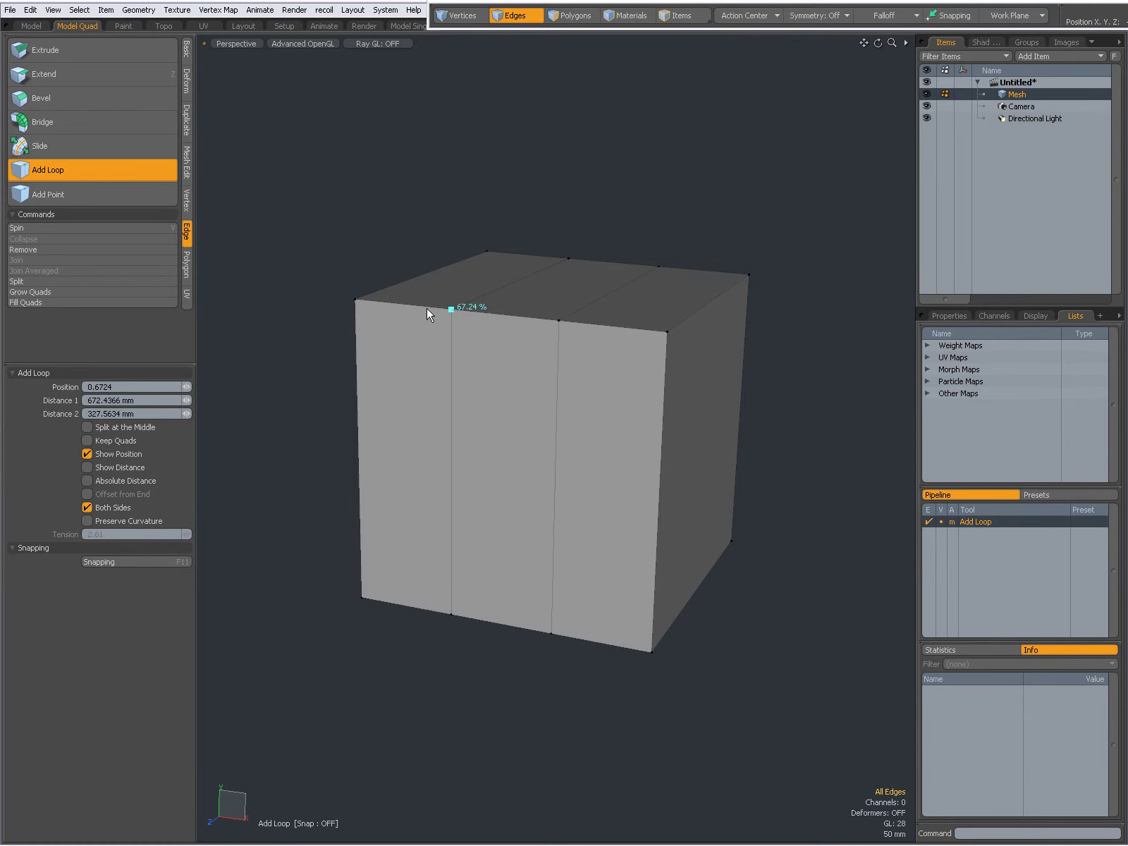
pyautogui.keyDown('alt'); pyautogui.moveTo(615, 384); pyautogui.dragTo(580, 414); pyautogui.keyUp('alt')
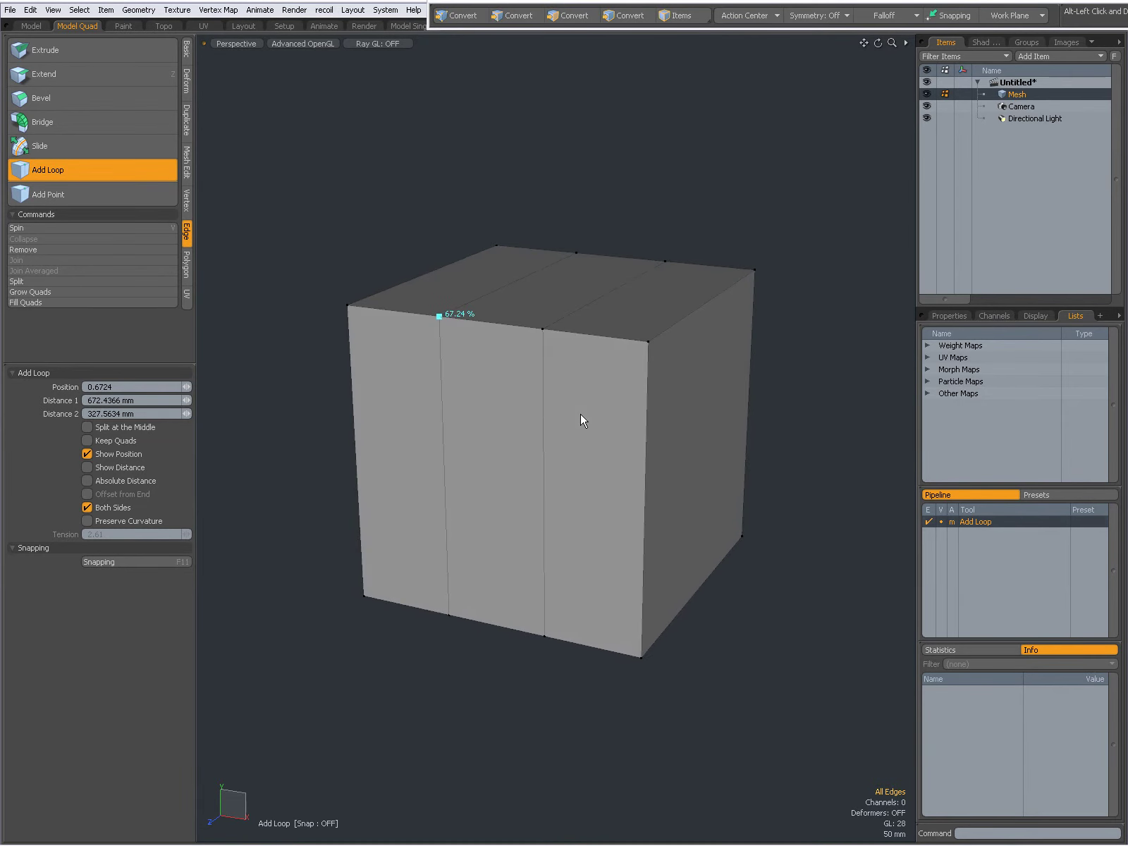
pyautogui.rightClick(979, 518)
pyautogui.click(990, 531)
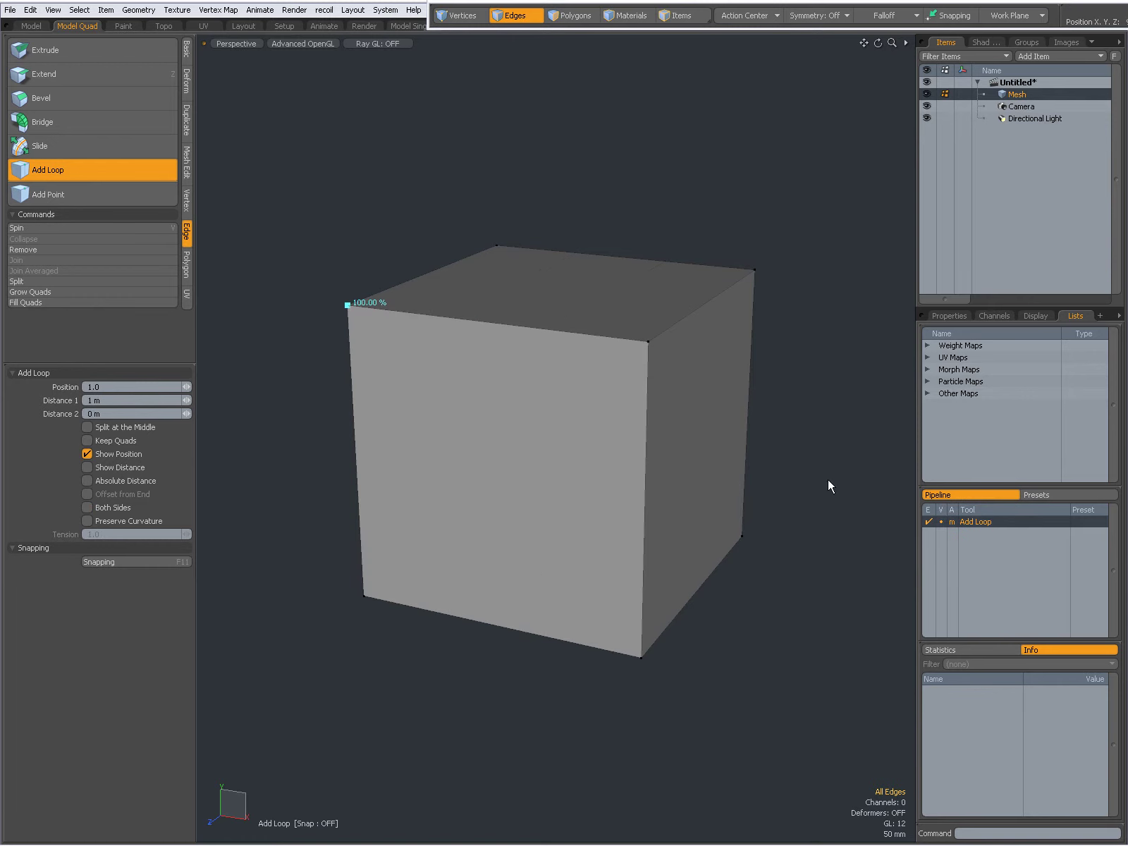
# Add a vertical edge loop around the cube at about 38% along the front face's top edge.
pyautogui.click(351, 309)
pyautogui.moveTo(350, 308); pyautogui.dragTo(478, 319)
pyautogui.keyDown('alt'); pyautogui.moveTo(534, 429); pyautogui.dragTo(506, 319); pyautogui.keyUp('alt')
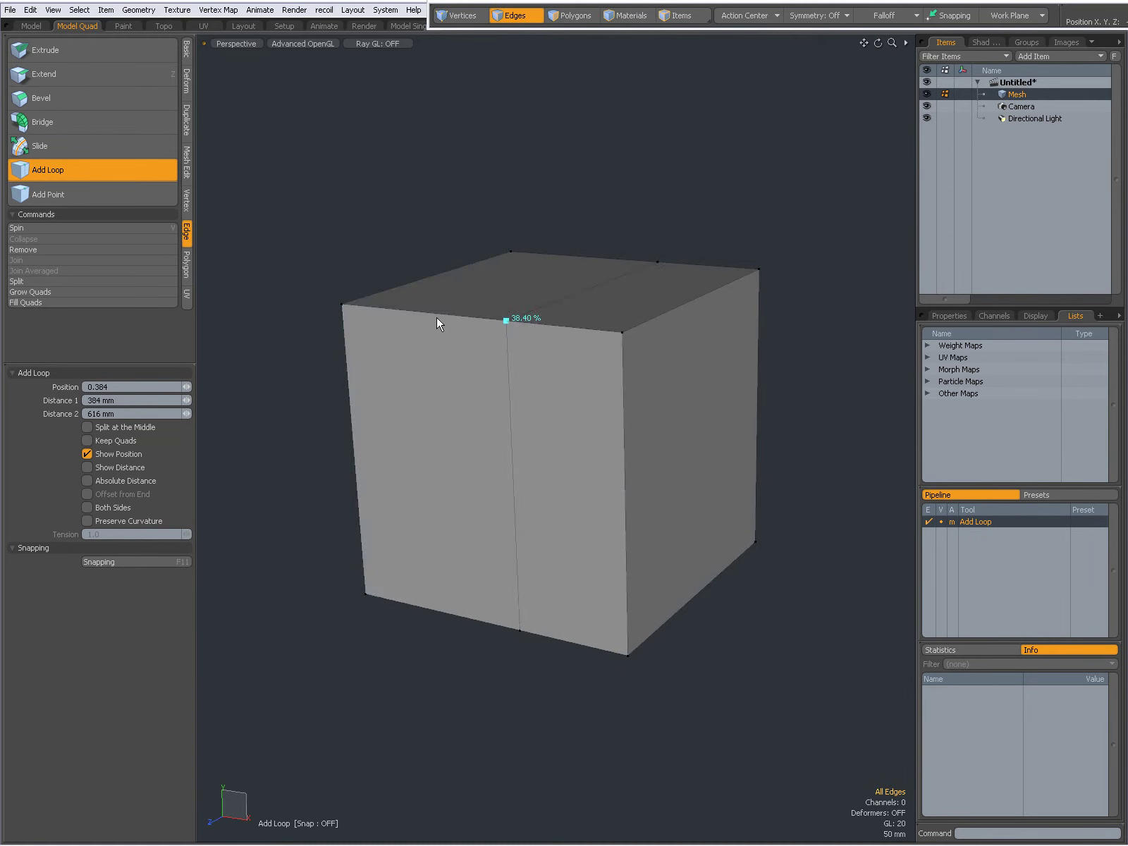
# Add a second vertical loop nearer the front face's outer edge and a horizontal loop around the cube at about 38%.
pyautogui.click(415, 310)
pyautogui.click(393, 387)
pyautogui.moveTo(393, 386); pyautogui.dragTo(394, 390)
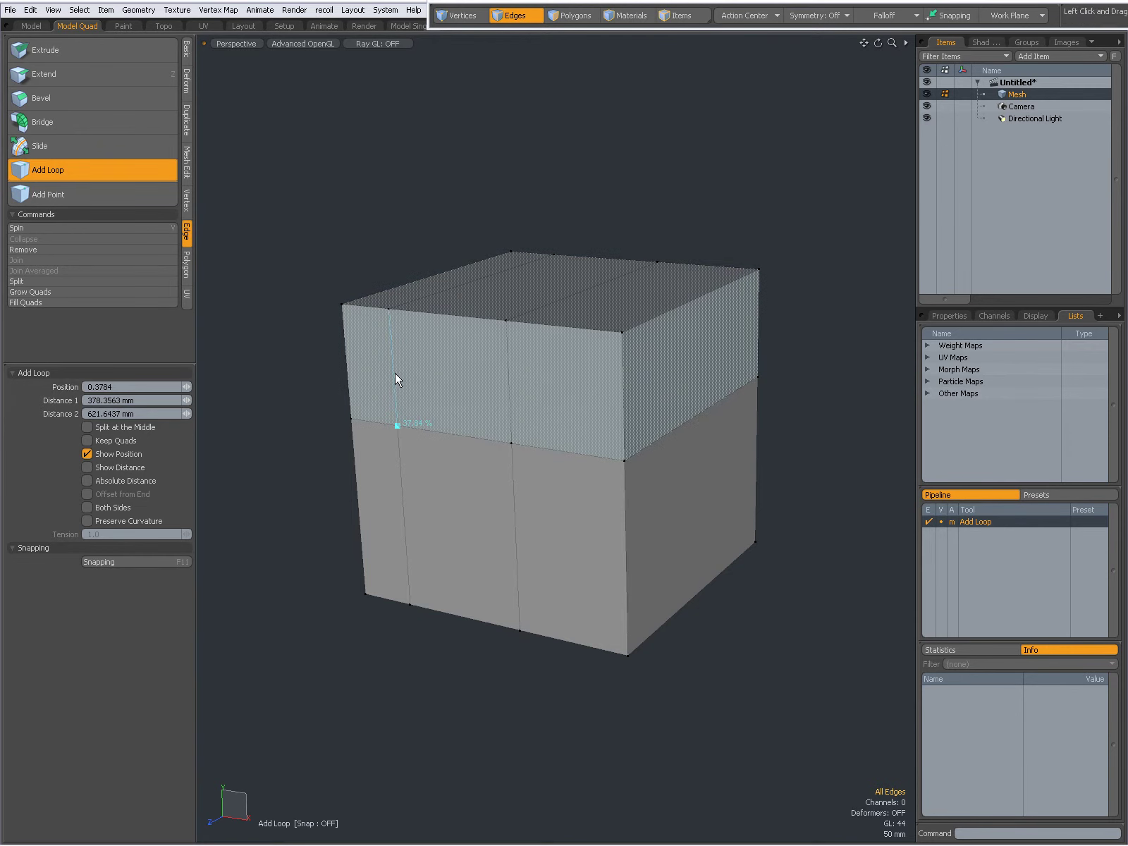
# Try alternative loop placements on the front face, vertical at about 58% and horizontal at about 51%.
pyautogui.click(401, 477)
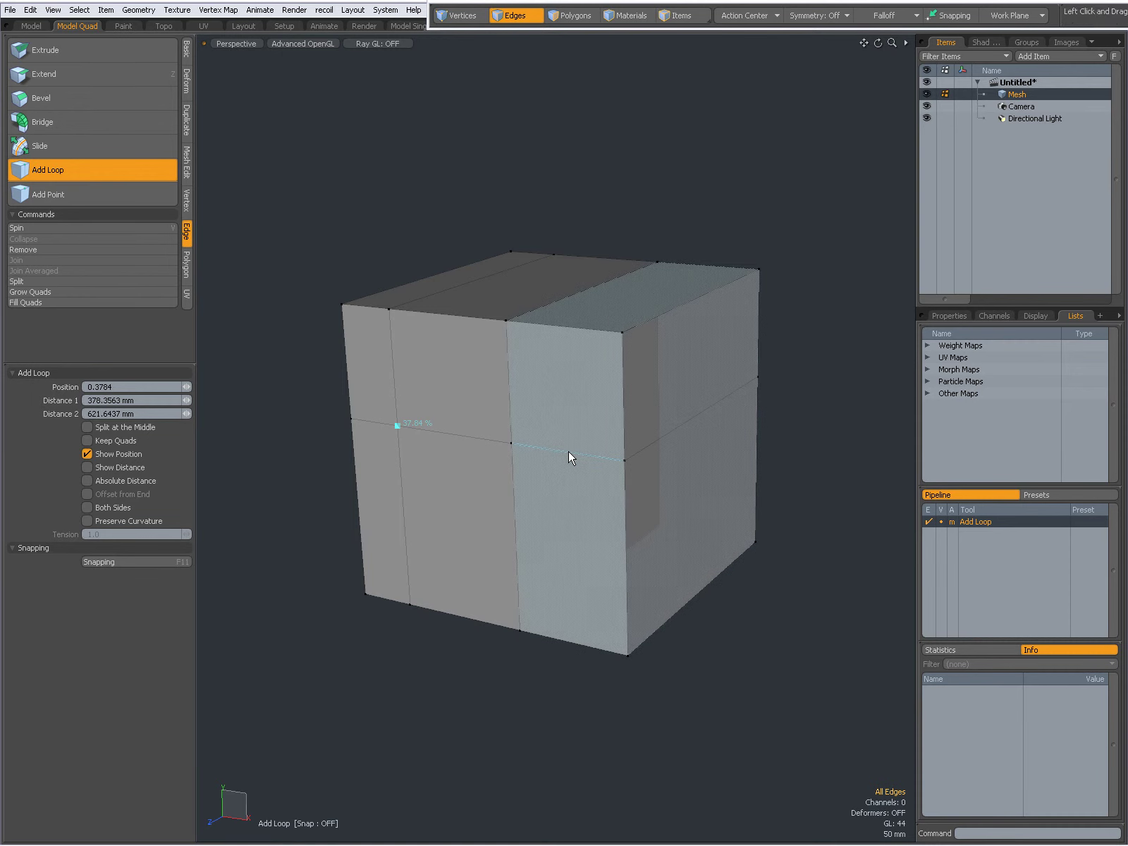
pyautogui.click(459, 315)
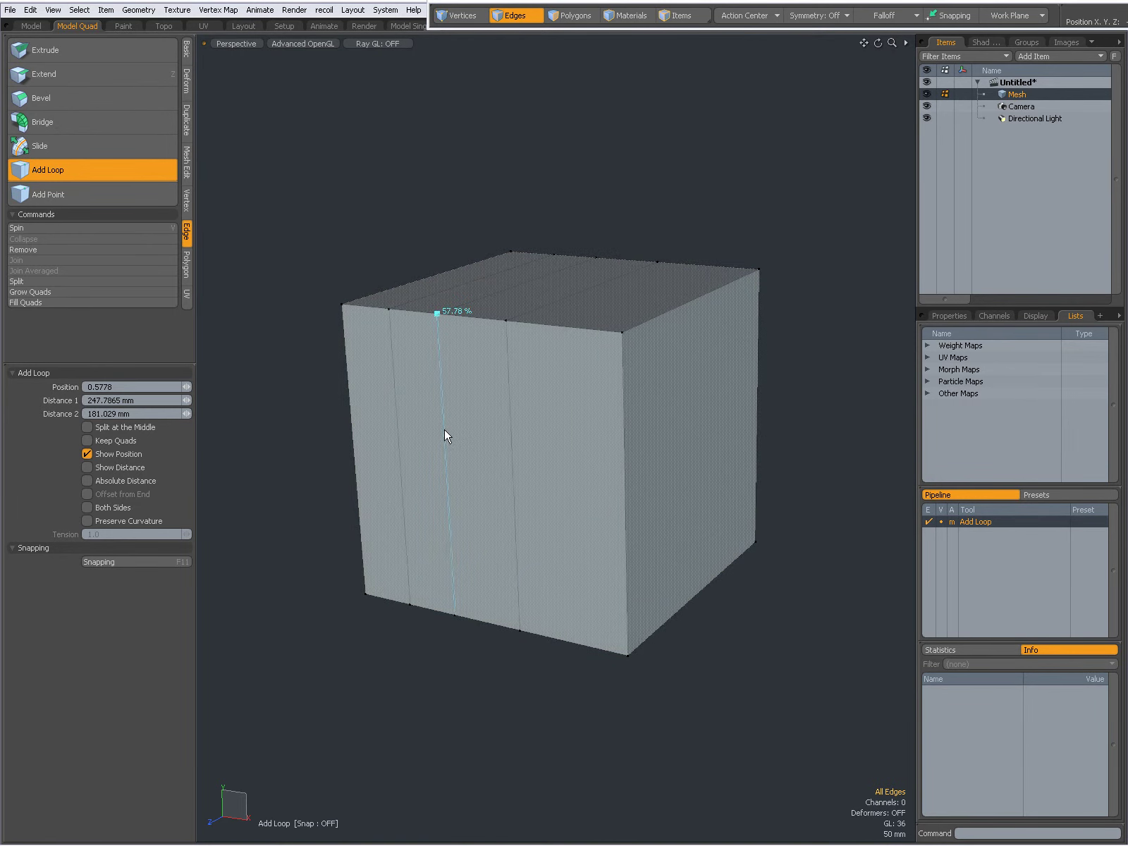
pyautogui.click(514, 465)
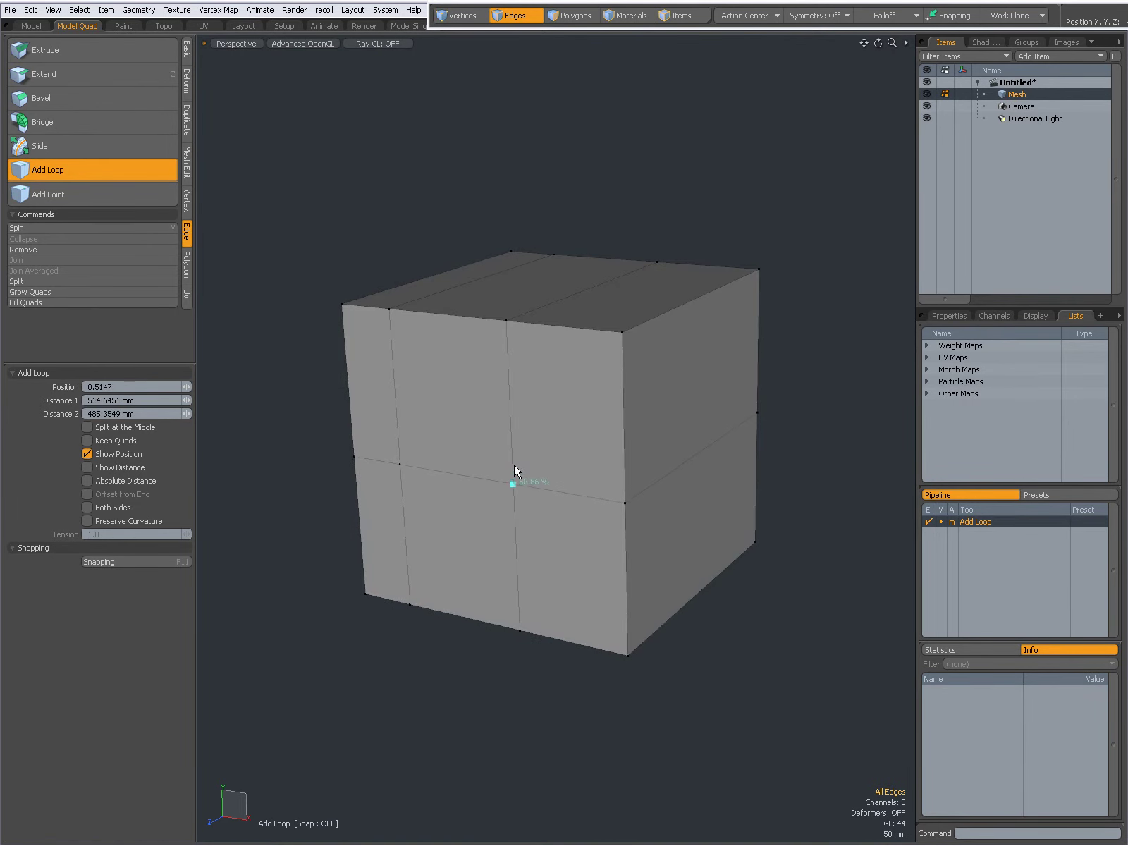
pyautogui.click(555, 329)
# Add a vertical loop between the two existing ones and a horizontal loop through the upper band at about 59%.
pyautogui.click(461, 314)
pyautogui.click(455, 404)
pyautogui.click(509, 378)
# Try the Split at the Middle and Keep Quads options on the upper horizontal loop and slide it to about 55%.
pyautogui.click(87, 426)
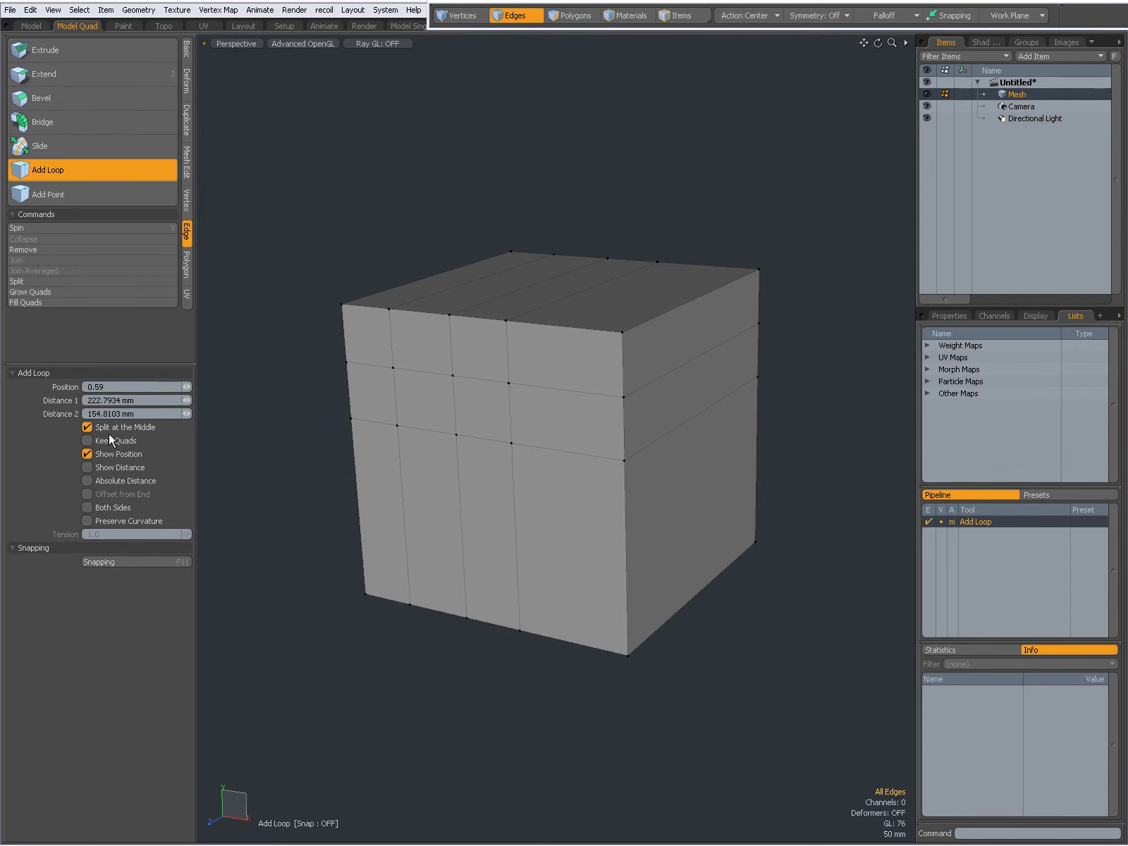
pyautogui.click(86, 427)
pyautogui.moveTo(513, 396); pyautogui.dragTo(508, 375)
pyautogui.click(87, 441)
pyautogui.click(507, 376)
pyautogui.click(86, 441)
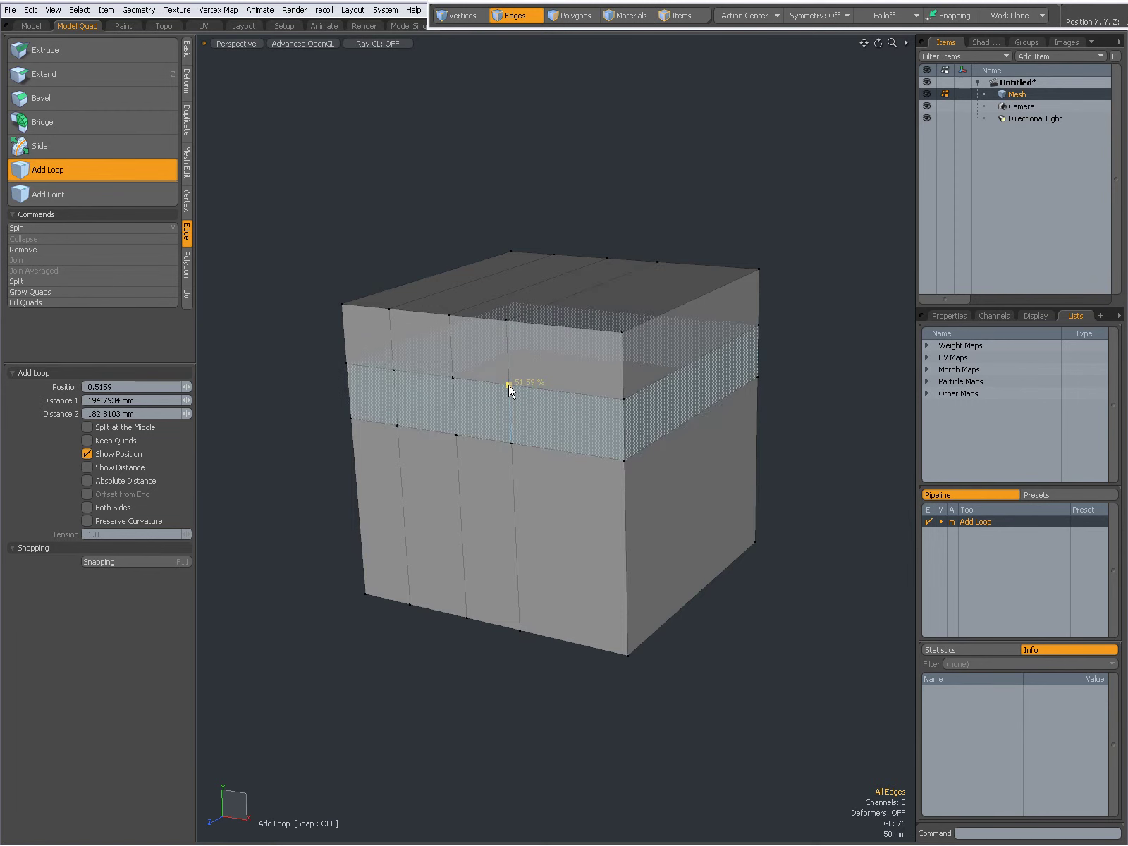
pyautogui.moveTo(509, 385); pyautogui.dragTo(512, 388)
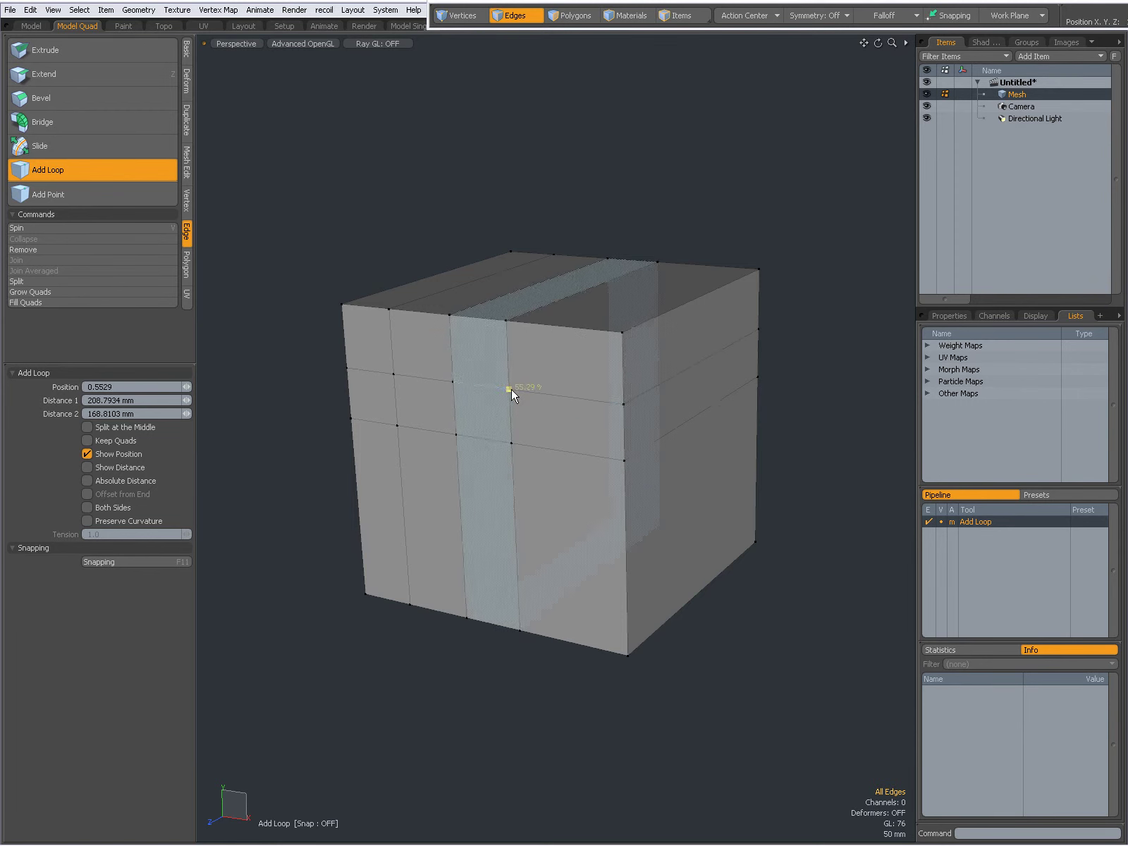
# Display distances instead of the position percentage and slide the upper horizontal loop to about 197 mm.
pyautogui.click(89, 466)
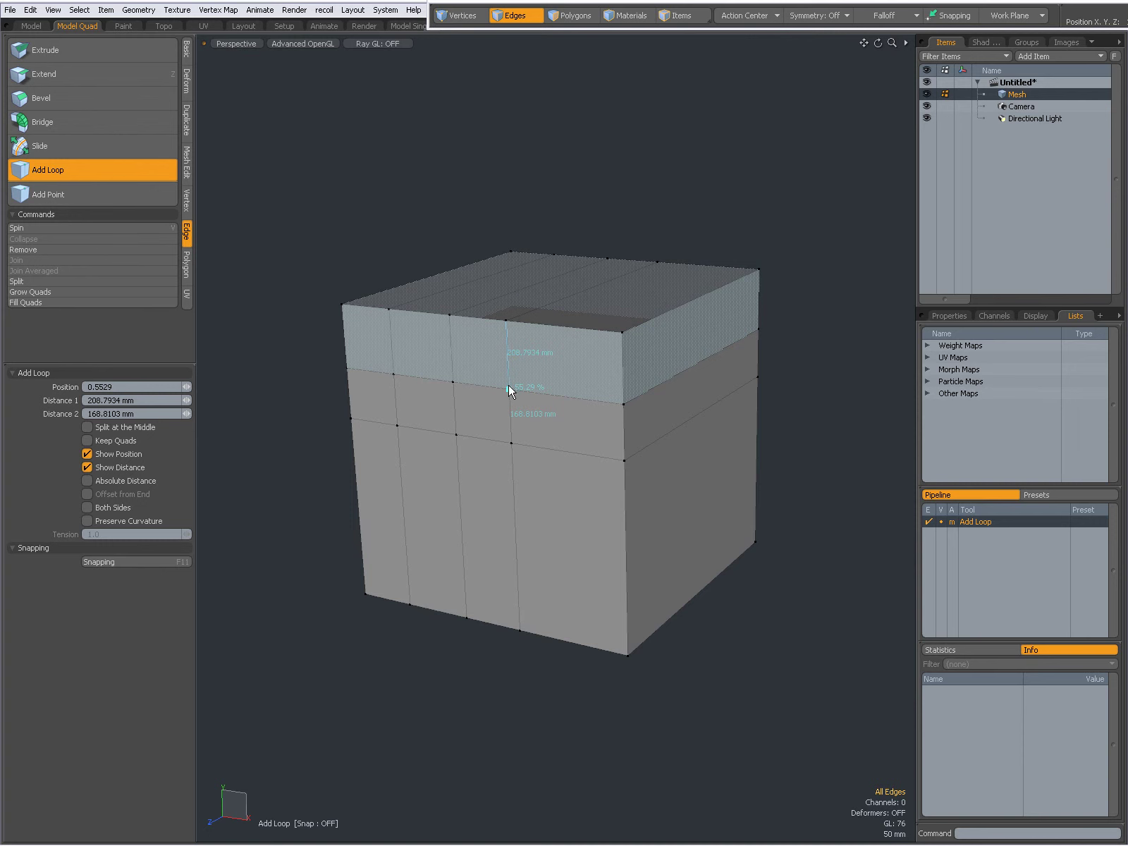
pyautogui.moveTo(509, 390); pyautogui.dragTo(510, 403)
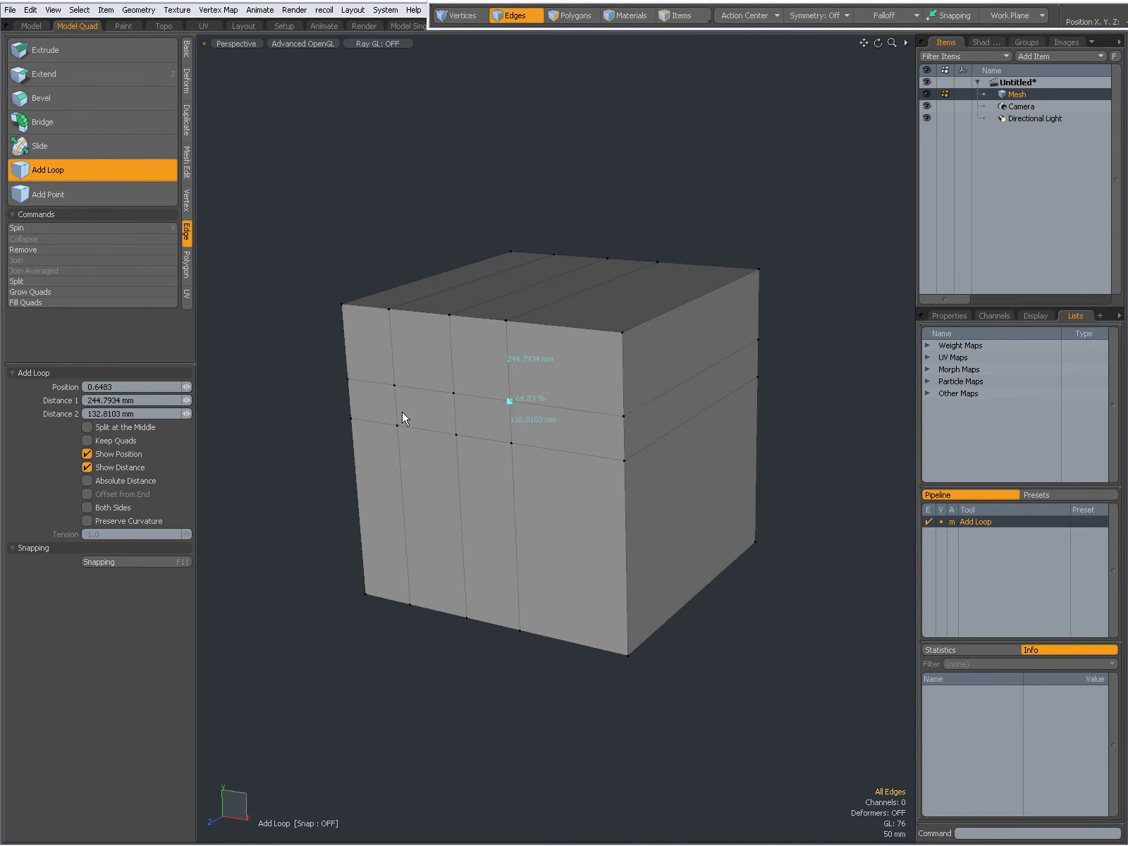
pyautogui.click(88, 453)
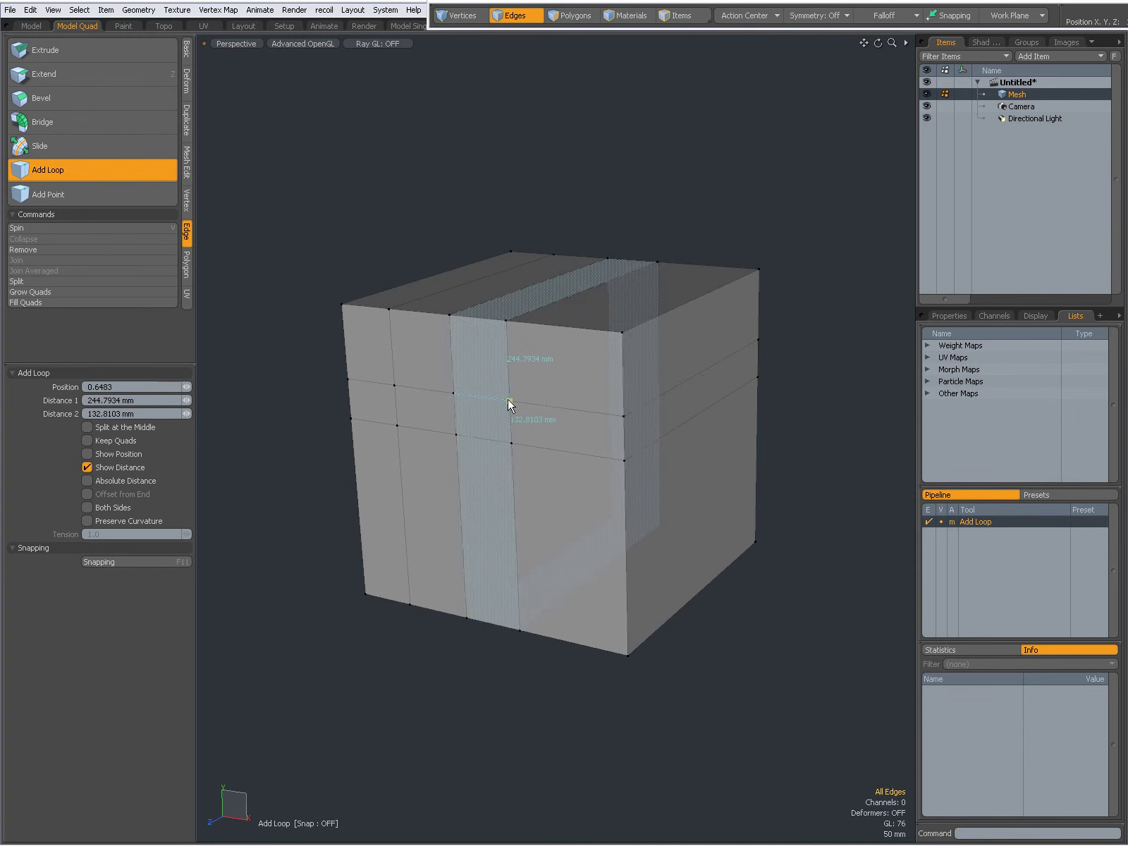
pyautogui.moveTo(510, 401)
pyautogui.mouseDown()
pyautogui.moveTo(509, 358)
pyautogui.moveTo(509, 386)
pyautogui.mouseUp()
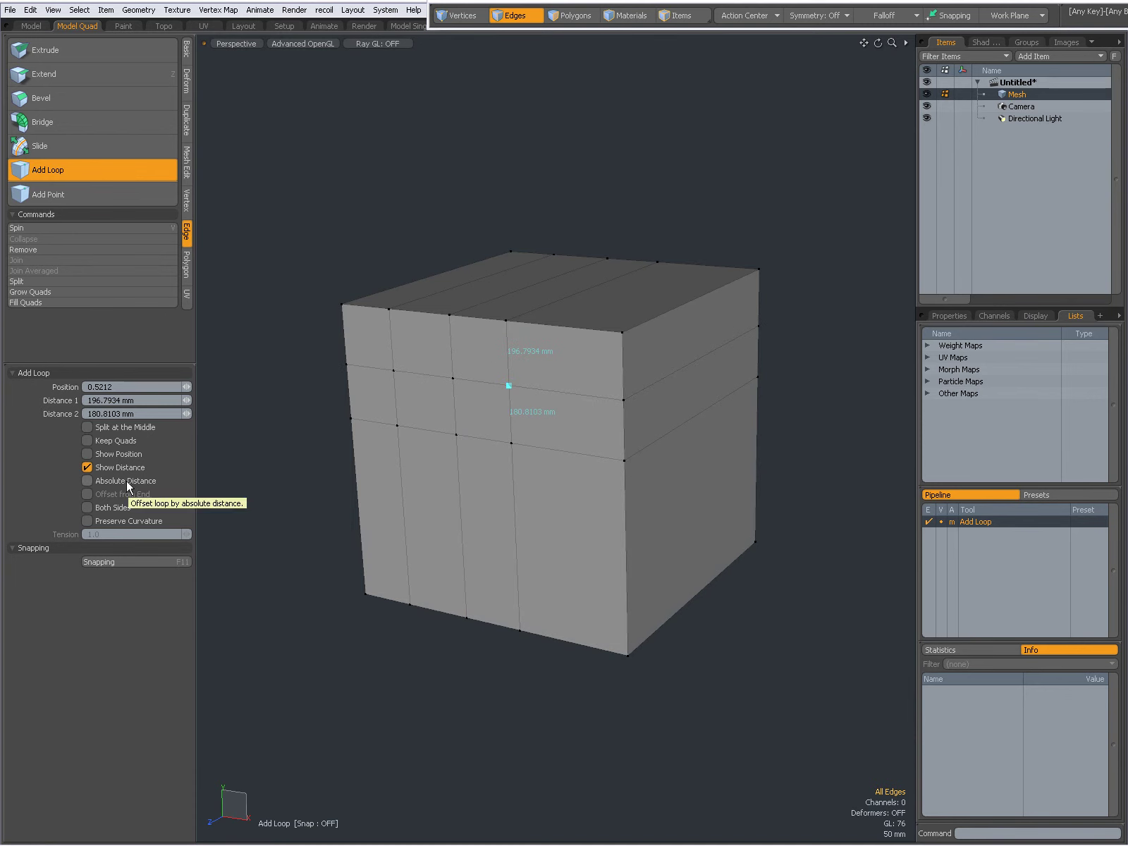
# Try Absolute Distance with Offset from End, switch both off, and slide the upper horizontal loop to about 225 mm.
pyautogui.click(89, 481)
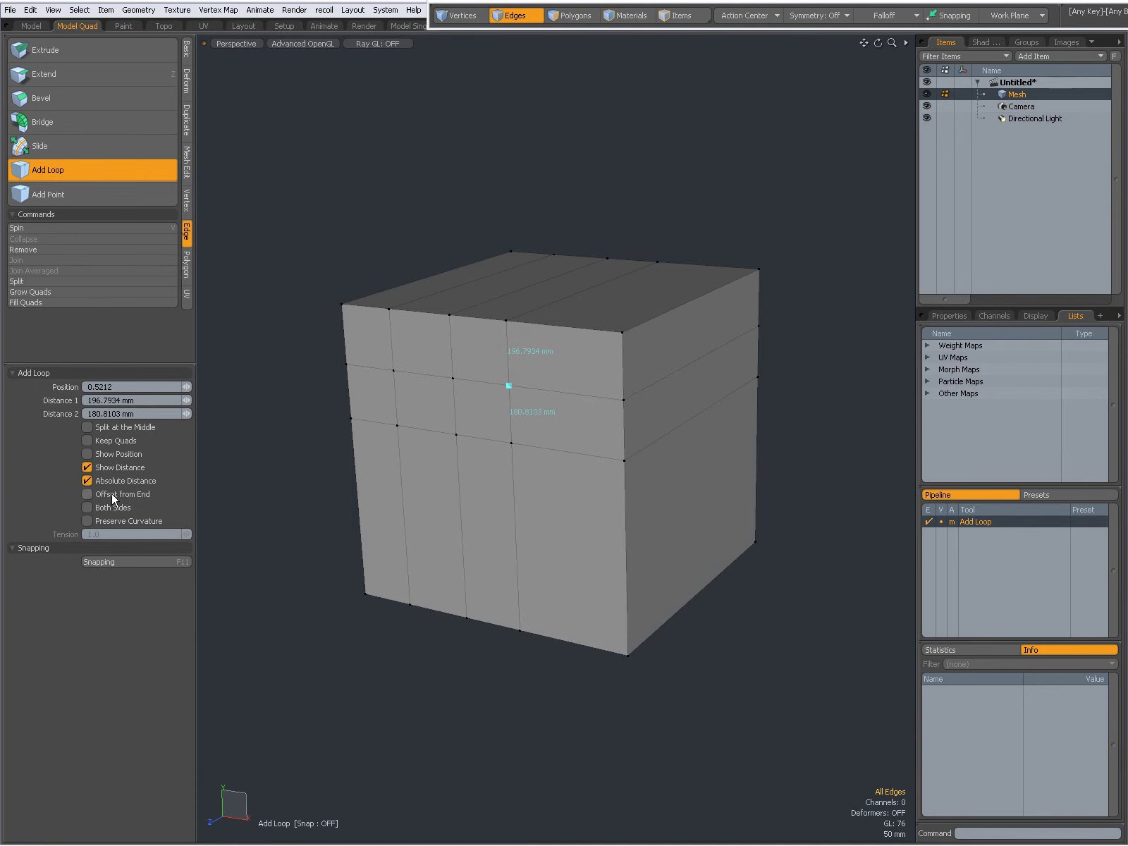
pyautogui.click(88, 494)
pyautogui.click(87, 481)
pyautogui.click(508, 386)
pyautogui.moveTo(506, 386); pyautogui.dragTo(507, 386)
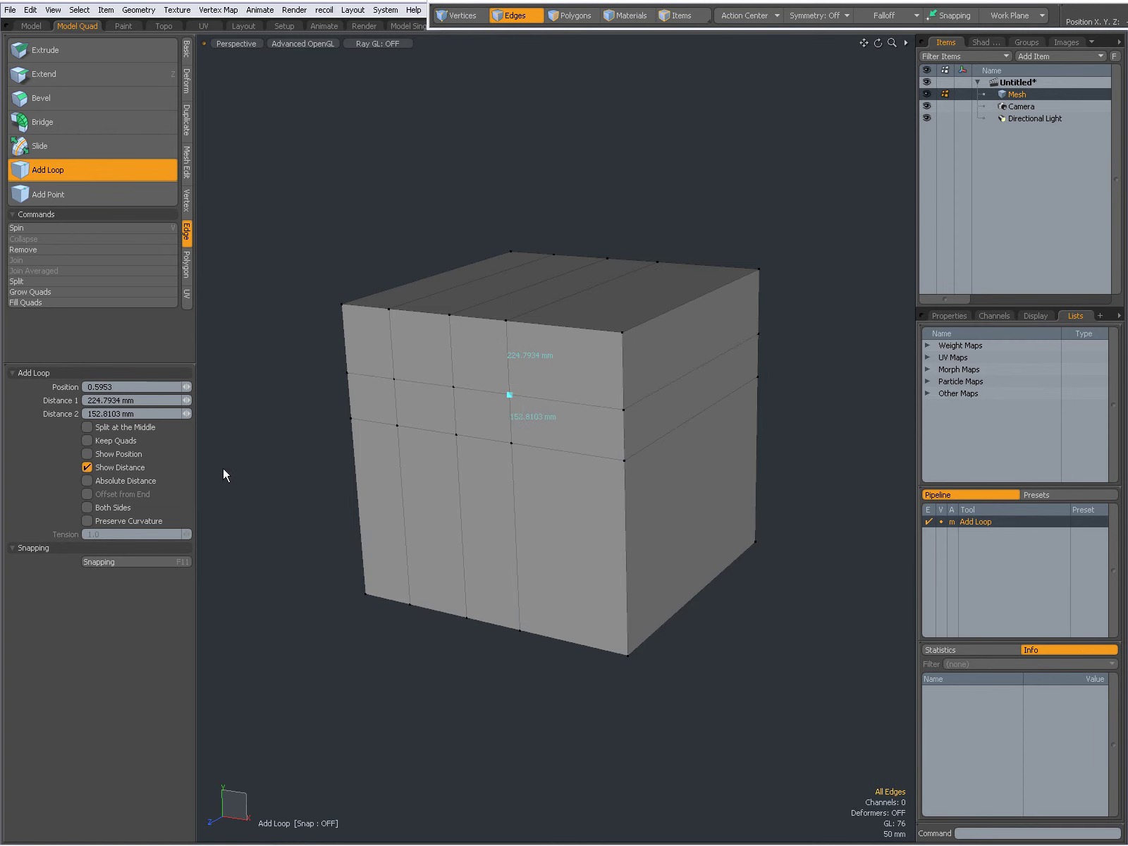
# Turn on Both Sides for the upper horizontal loop and slide the mirrored pair farther apart.
pyautogui.click(87, 508)
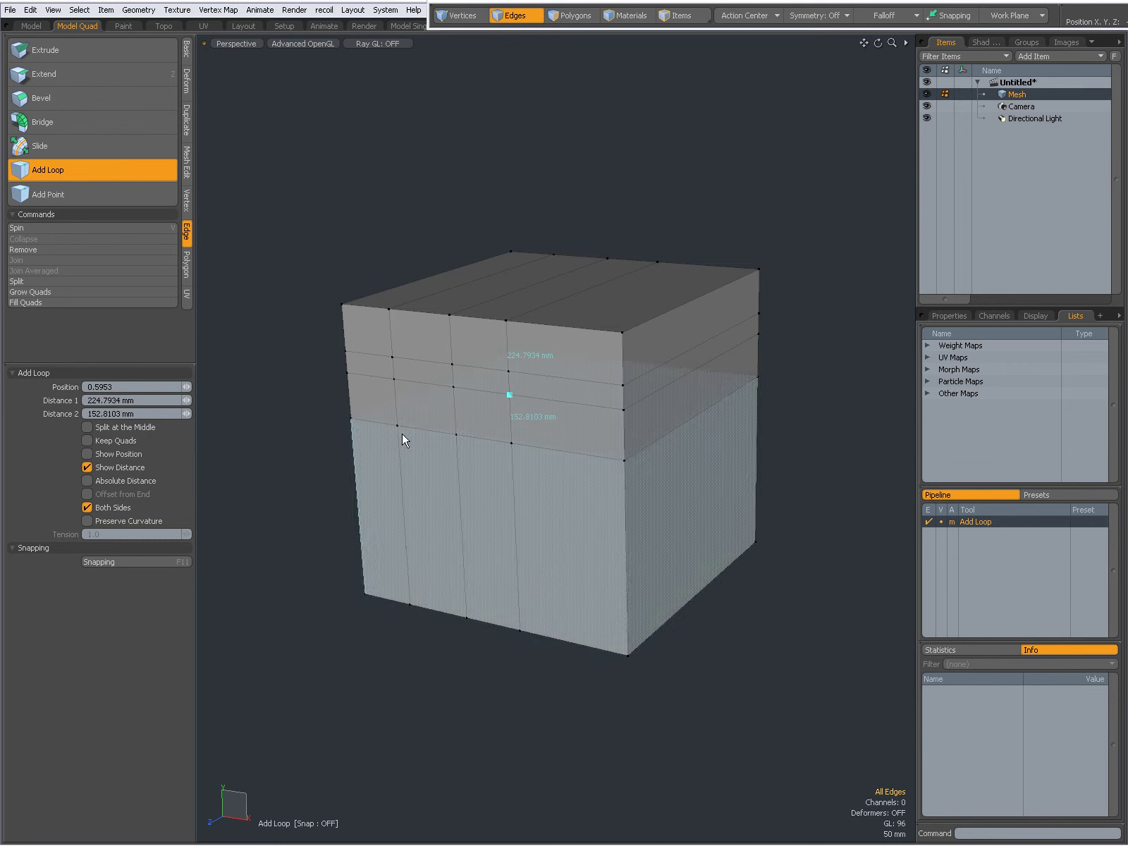
pyautogui.moveTo(510, 396)
pyautogui.mouseDown()
pyautogui.moveTo(509, 422)
pyautogui.moveTo(509, 394)
pyautogui.moveTo(509, 422)
pyautogui.moveTo(510, 397)
pyautogui.moveTo(509, 420)
pyautogui.moveTo(509, 411)
pyautogui.mouseUp()
# Add mirrored loop pairs horizontally through the lower section at about 71% and vertically through the adjacent side face at about 58%.
pyautogui.moveTo(512, 488)
pyautogui.mouseDown()
pyautogui.moveTo(513, 515)
pyautogui.moveTo(514, 486)
pyautogui.mouseUp()
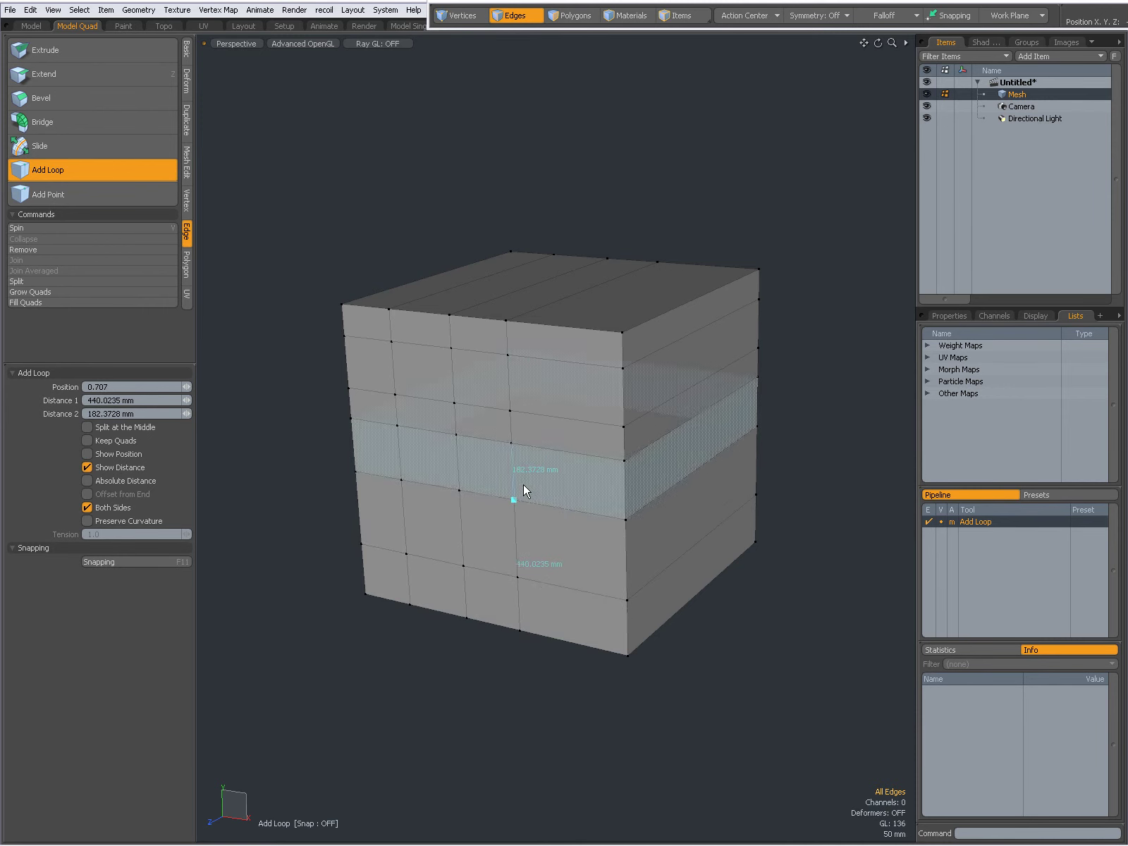
pyautogui.click(655, 446)
pyautogui.moveTo(655, 443)
pyautogui.mouseDown()
pyautogui.moveTo(682, 425)
pyautogui.moveTo(654, 442)
pyautogui.mouseUp()
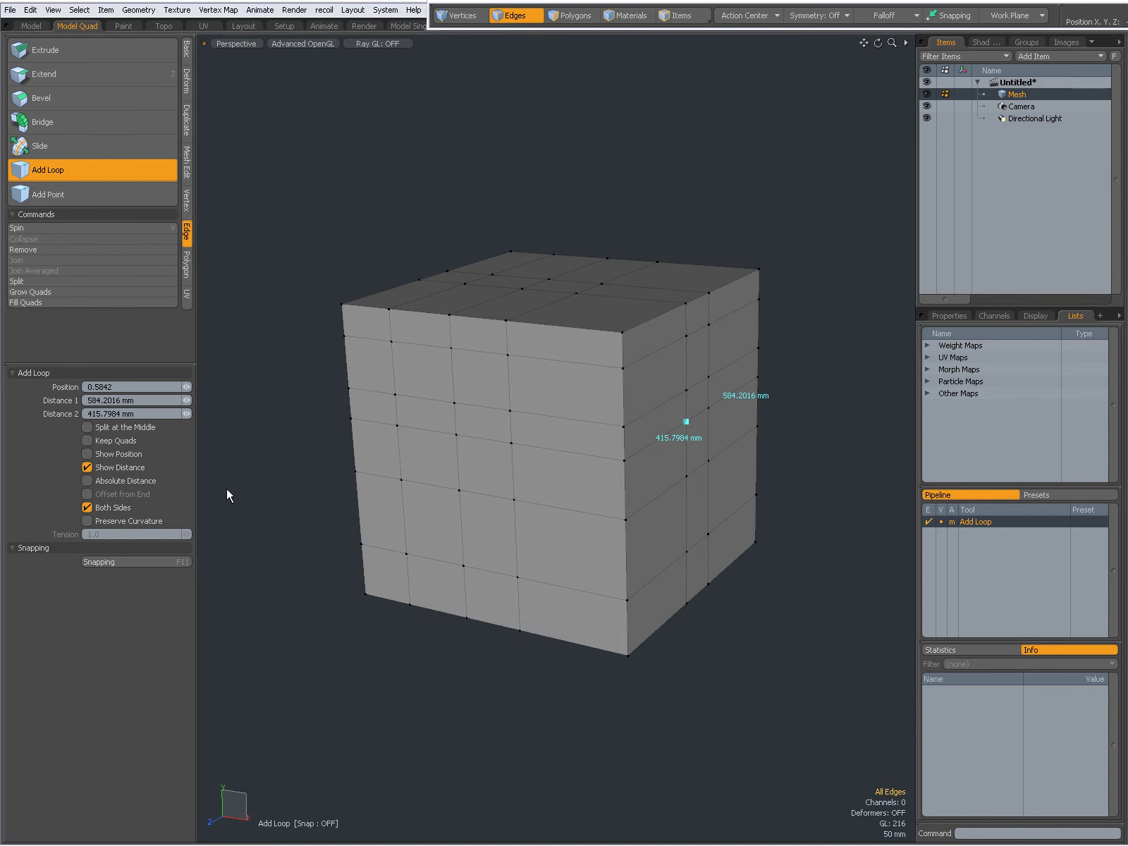
# Try Preserve Curvature on the side-face loop pair with a tension of 0.27 and turn it off again.
pyautogui.click(86, 521)
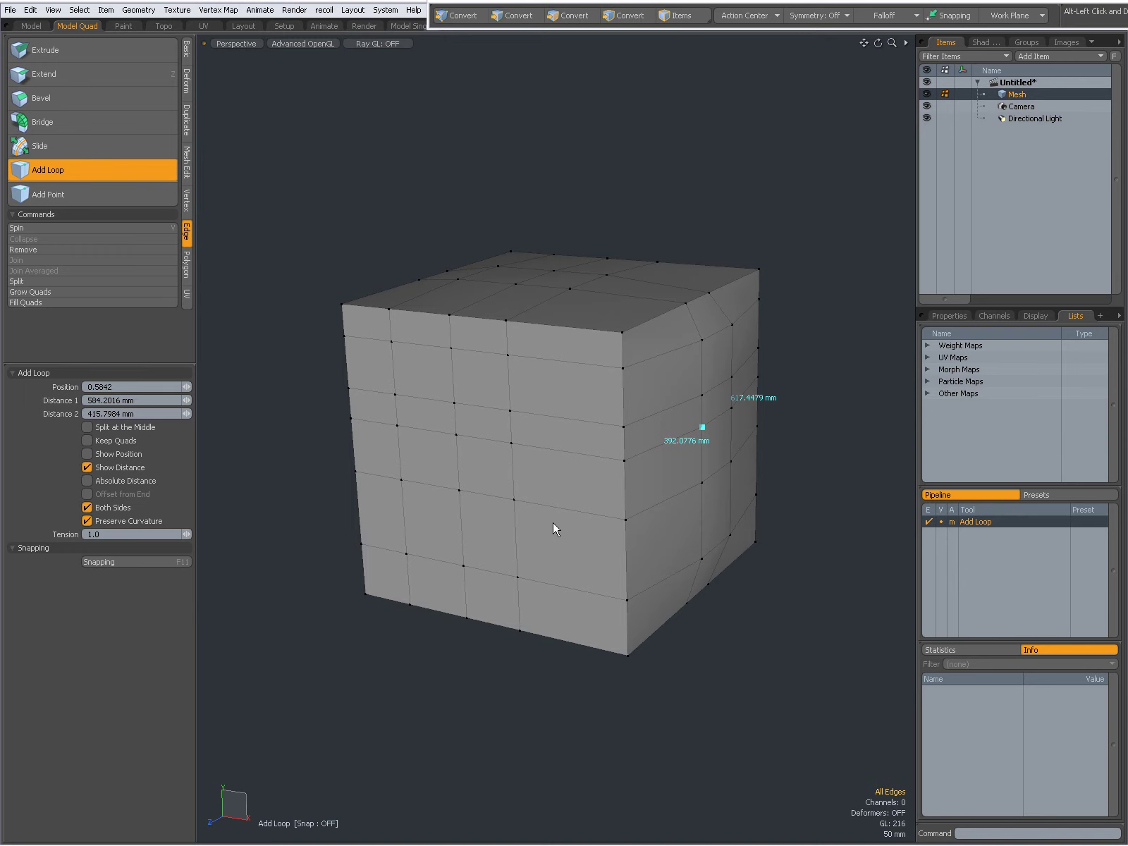
pyautogui.keyDown('alt'); pyautogui.moveTo(553, 529); pyautogui.dragTo(689, 479); pyautogui.keyUp('alt')
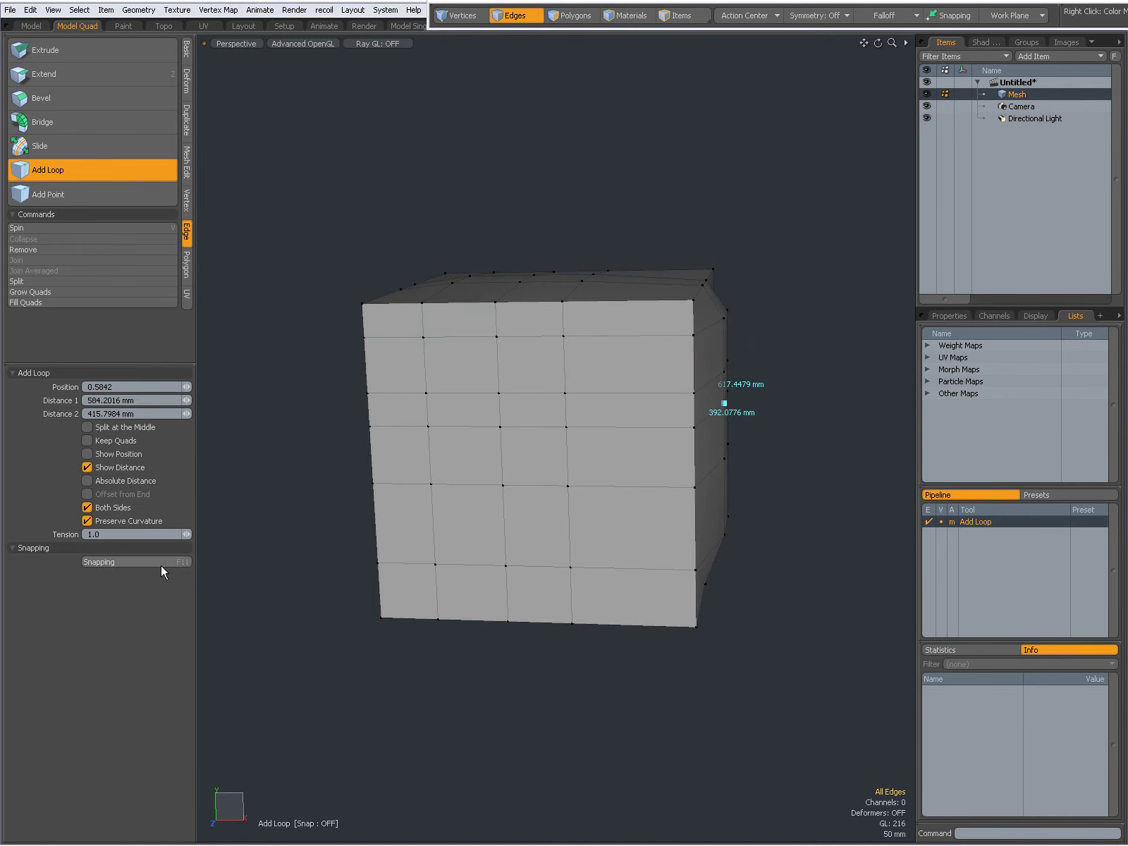
pyautogui.moveTo(191, 534)
pyautogui.mouseDown()
pyautogui.moveTo(175, 533)
pyautogui.moveTo(188, 538)
pyautogui.mouseUp()
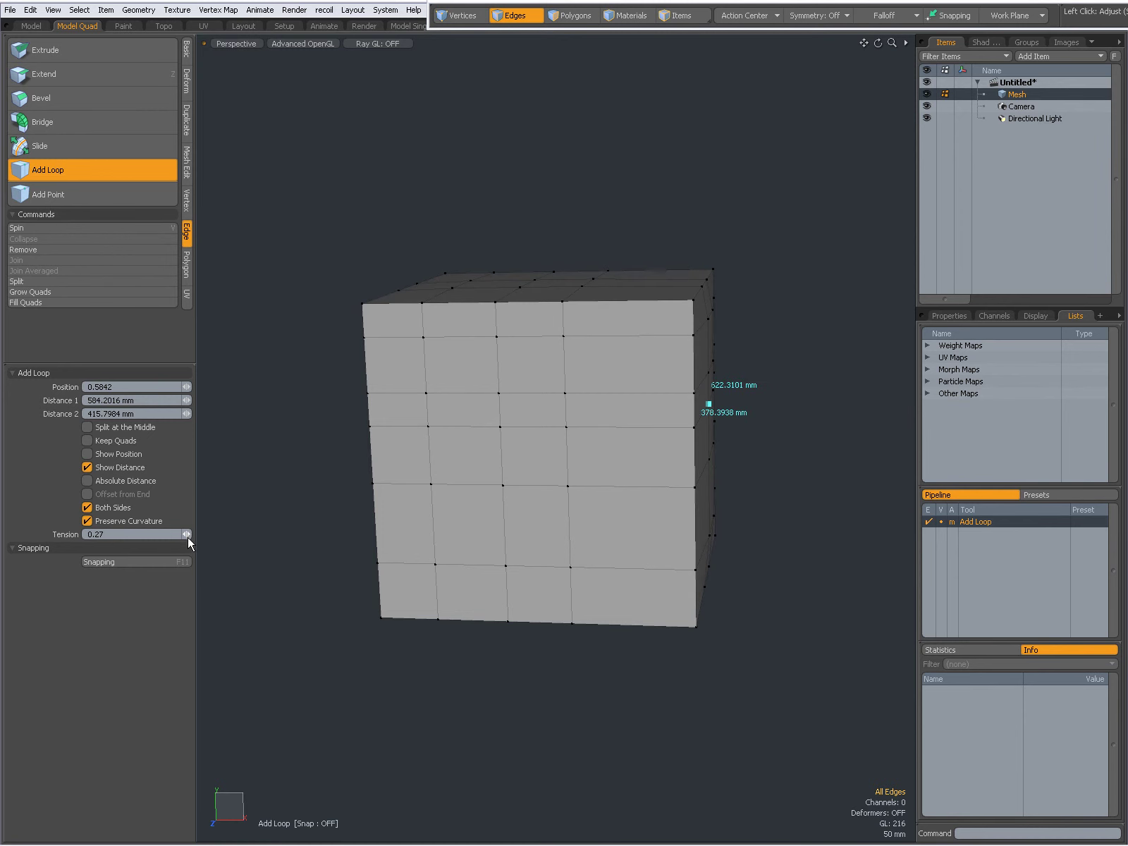
pyautogui.click(87, 520)
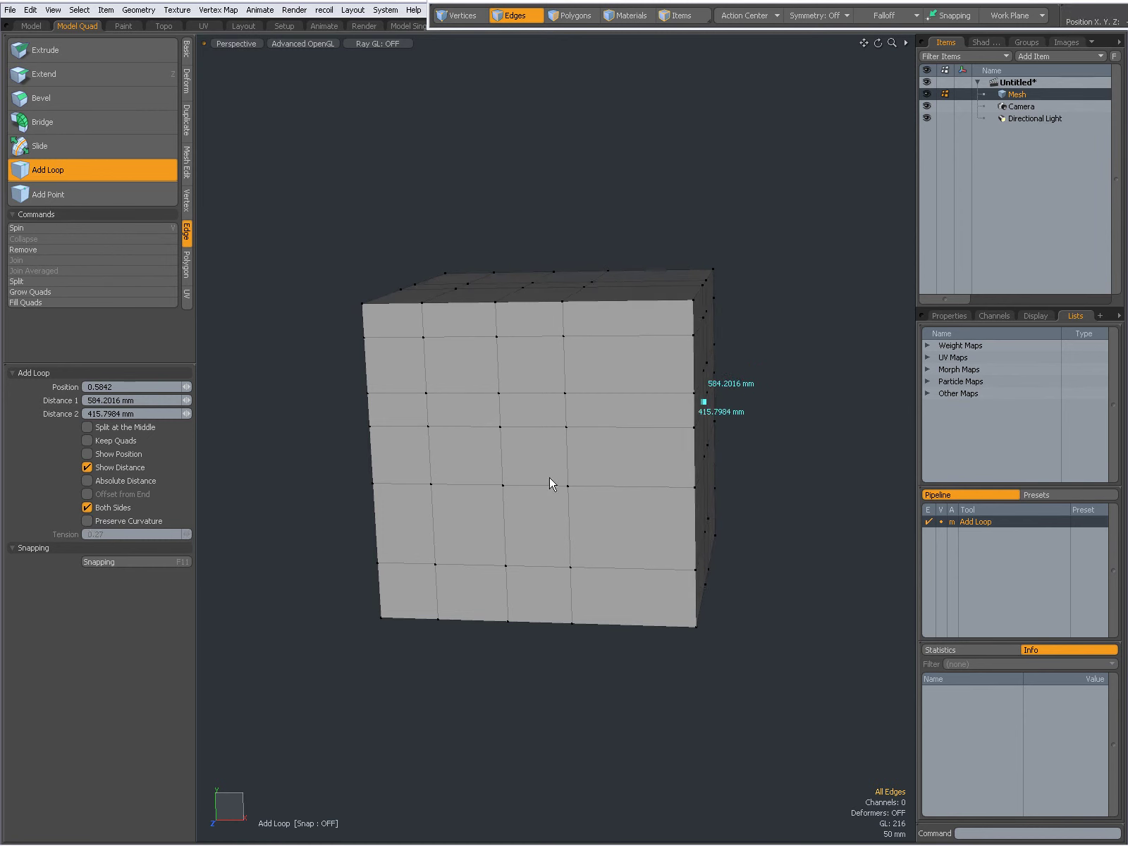
pyautogui.keyDown('alt'); pyautogui.moveTo(550, 477); pyautogui.dragTo(480, 503); pyautogui.keyUp('alt')
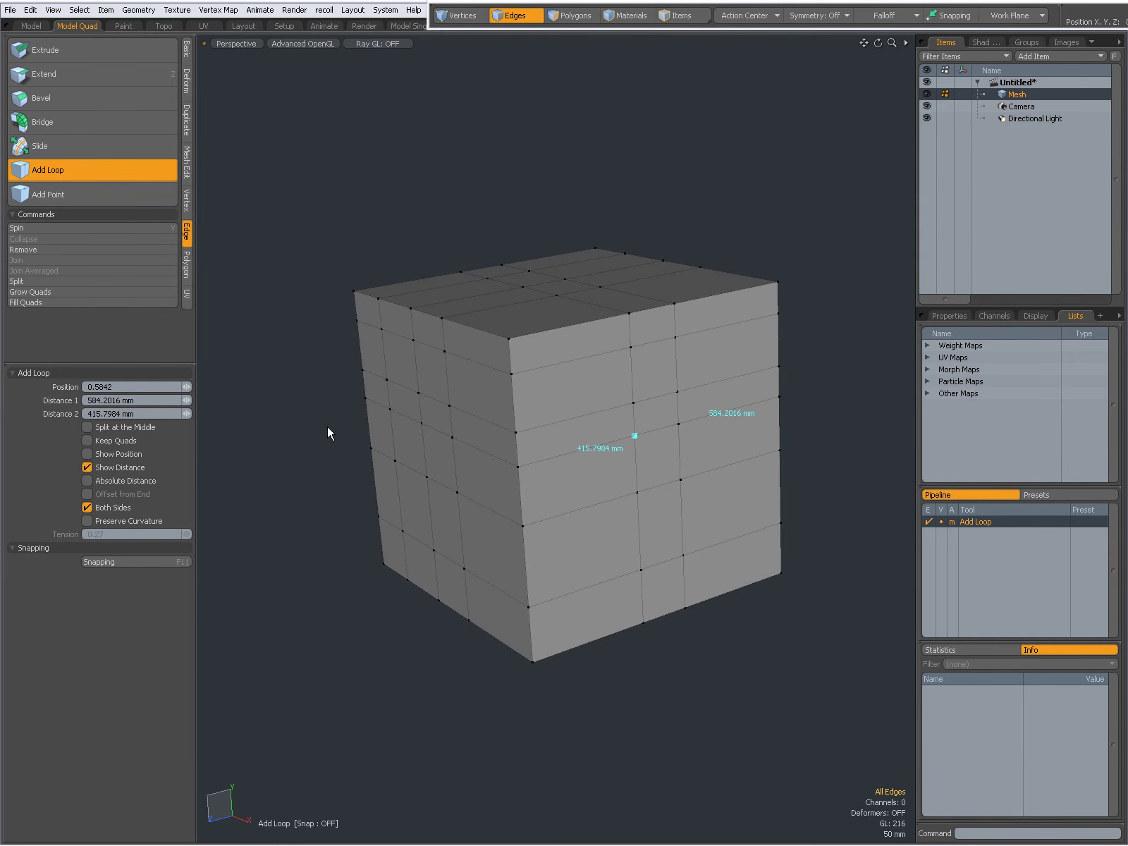
# Finish adding loops and use Add Point to place a point about 100 mm from the near corner on the large side face's top edge.
pyautogui.press('space')
pyautogui.click(82, 194)
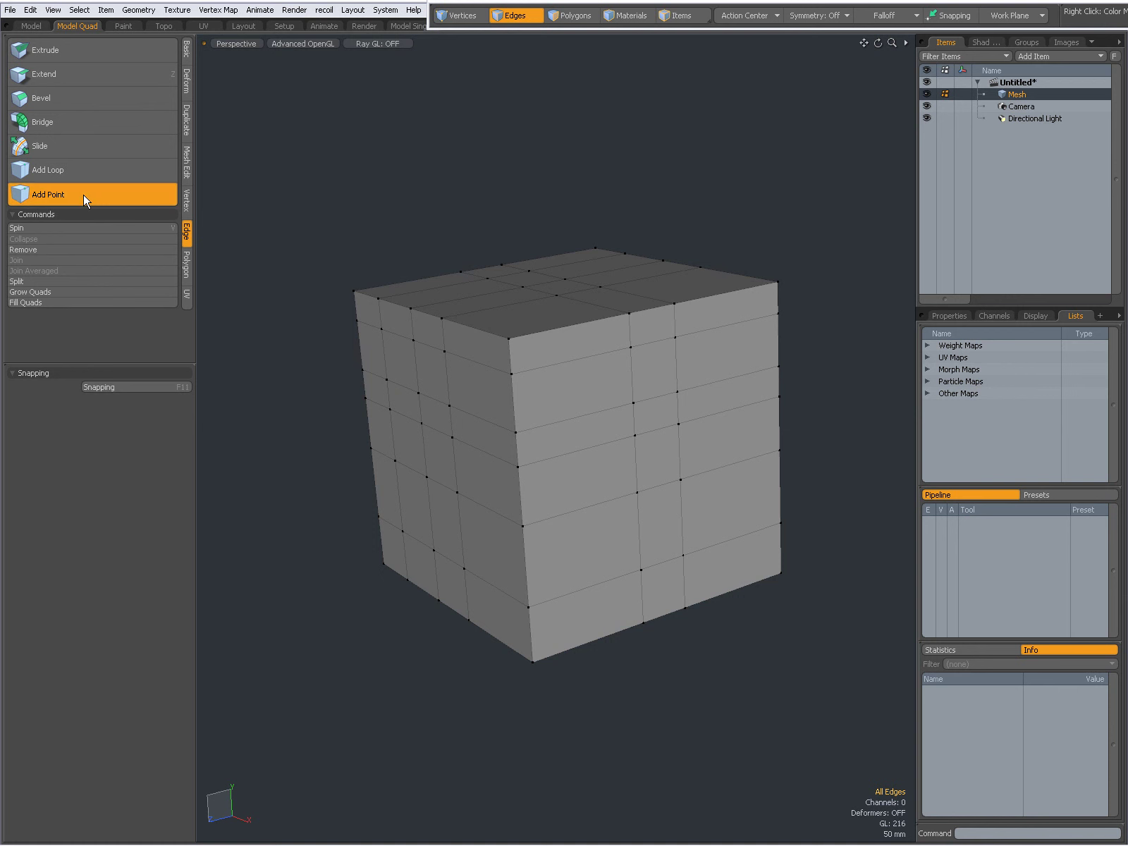
pyautogui.click(533, 333)
pyautogui.moveTo(532, 332)
pyautogui.mouseDown()
pyautogui.moveTo(566, 322)
pyautogui.moveTo(534, 334)
pyautogui.mouseUp()
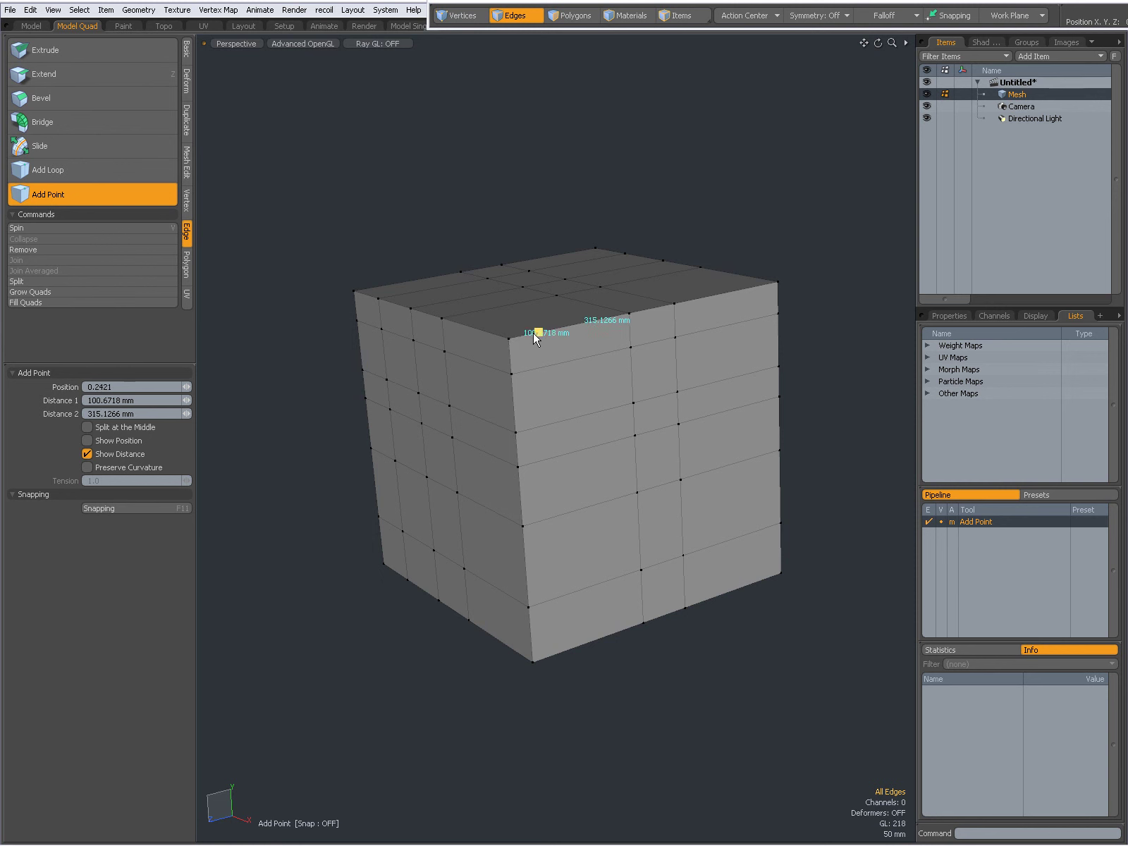
# Try Split at the Middle on the added point, turn it off, and slide the point to about 169 mm.
pyautogui.click(88, 429)
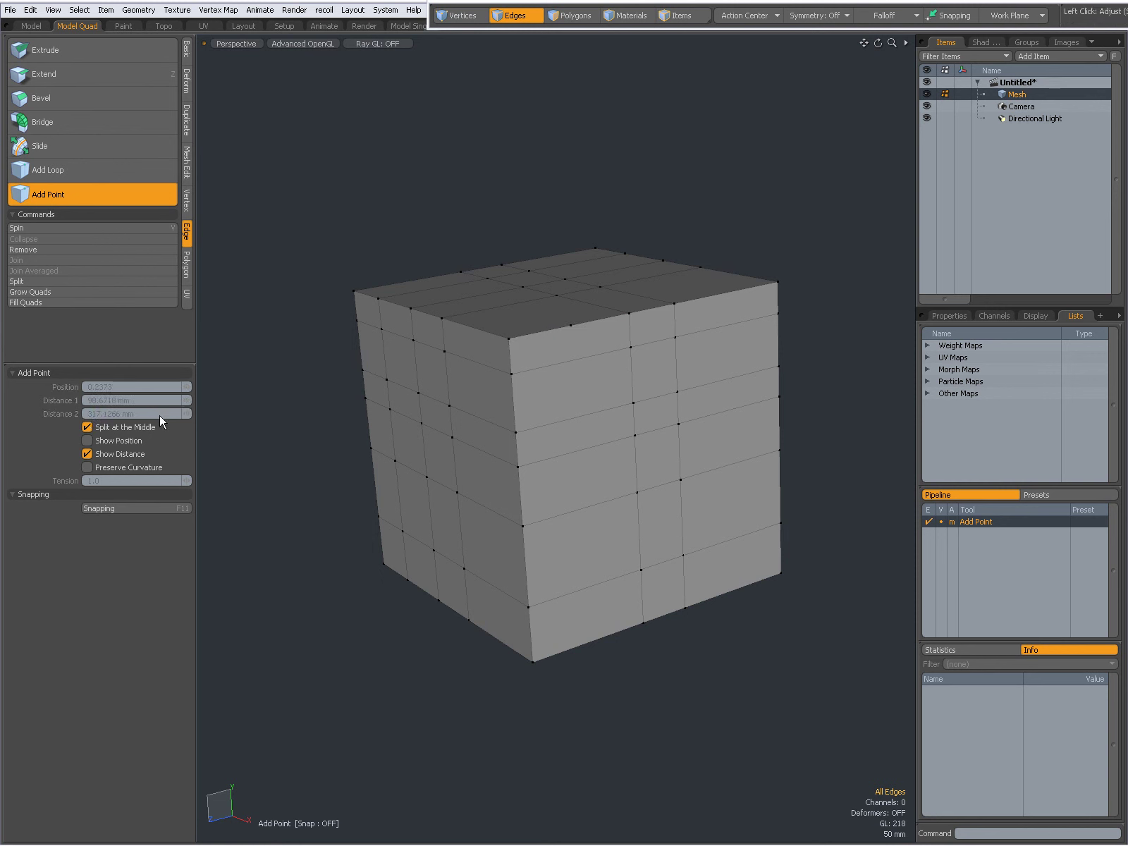
pyautogui.click(88, 428)
pyautogui.moveTo(534, 333)
pyautogui.mouseDown()
pyautogui.moveTo(576, 323)
pyautogui.moveTo(532, 329)
pyautogui.moveTo(574, 323)
pyautogui.moveTo(543, 331)
pyautogui.mouseUp()
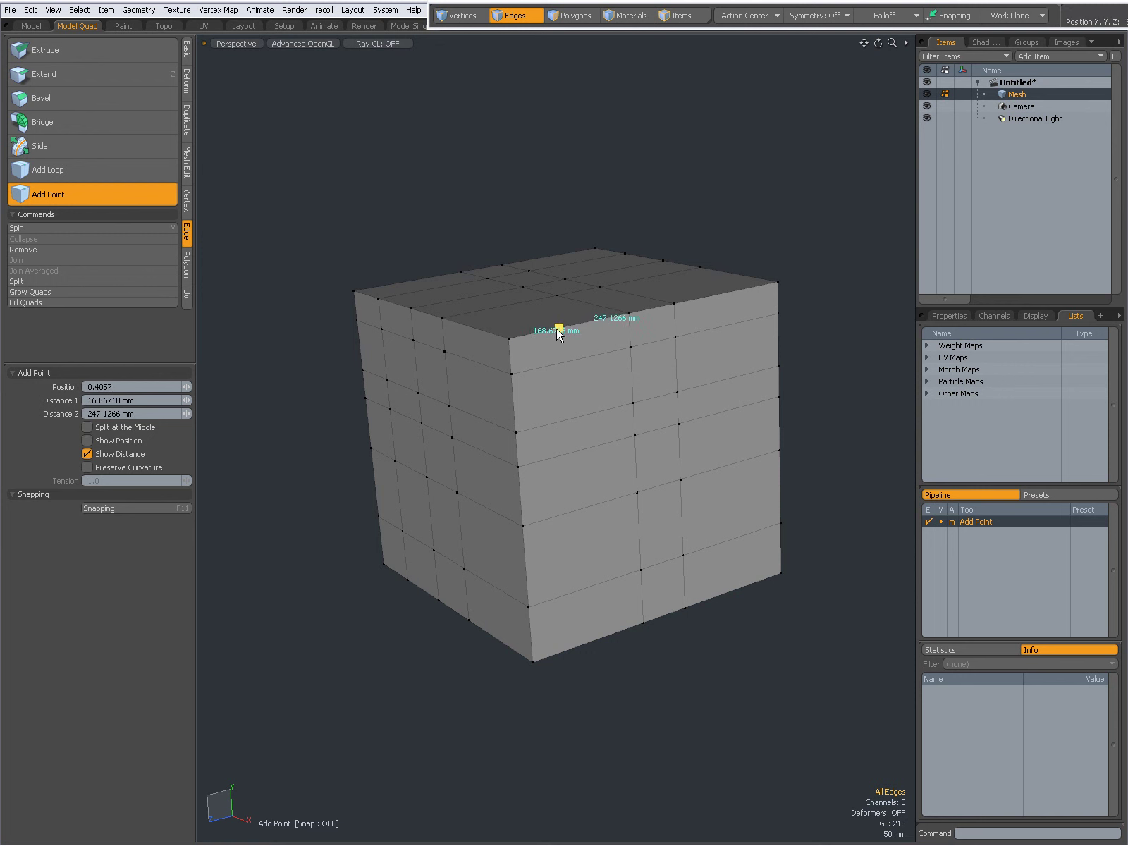
# Display the point's position percentage instead of its distances and slide it to about 55% along the segment.
pyautogui.click(86, 442)
pyautogui.click(86, 453)
pyautogui.moveTo(560, 326)
pyautogui.mouseDown()
pyautogui.moveTo(592, 322)
pyautogui.moveTo(554, 323)
pyautogui.moveTo(577, 325)
pyautogui.mouseUp()
# Turn on Preserve Curvature and add more points along the top edge and the near vertical corner edge, finishing the Add Point tool.
pyautogui.click(87, 467)
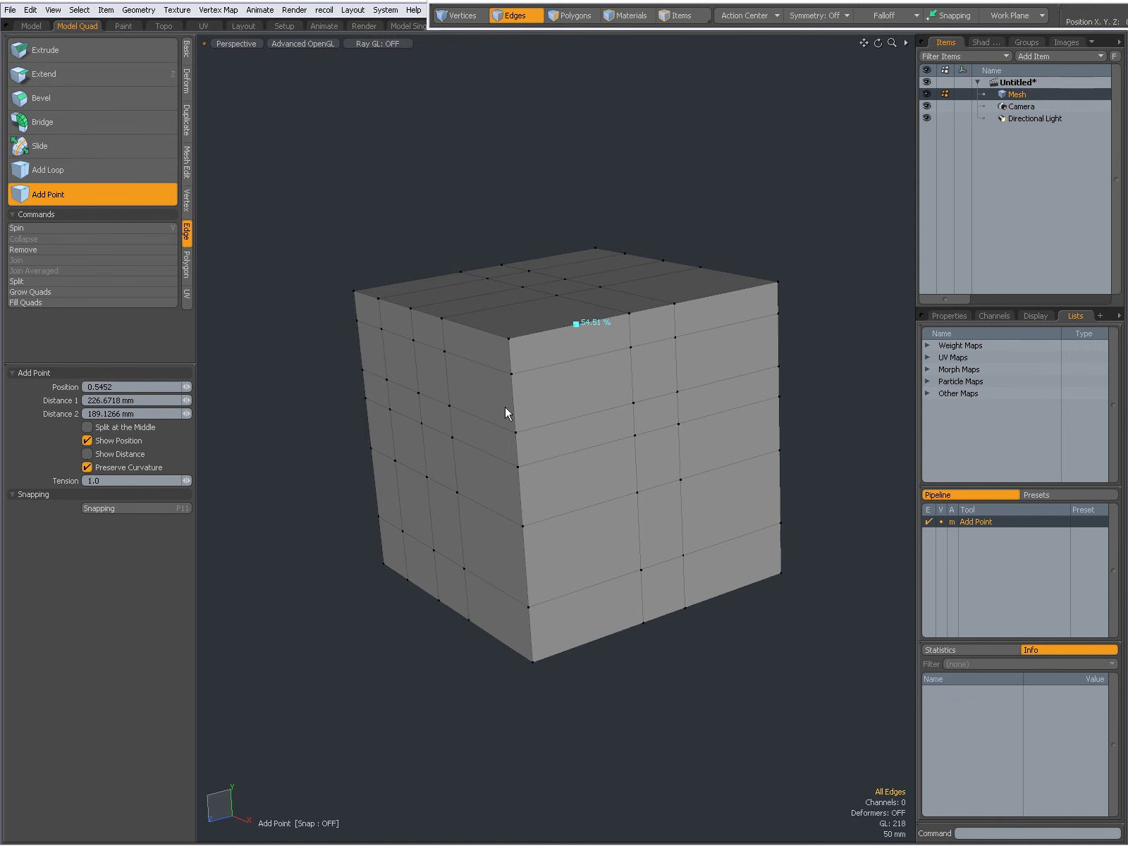
pyautogui.keyDown('alt'); pyautogui.moveTo(507, 411); pyautogui.dragTo(564, 326); pyautogui.keyUp('alt')
pyautogui.click(513, 328)
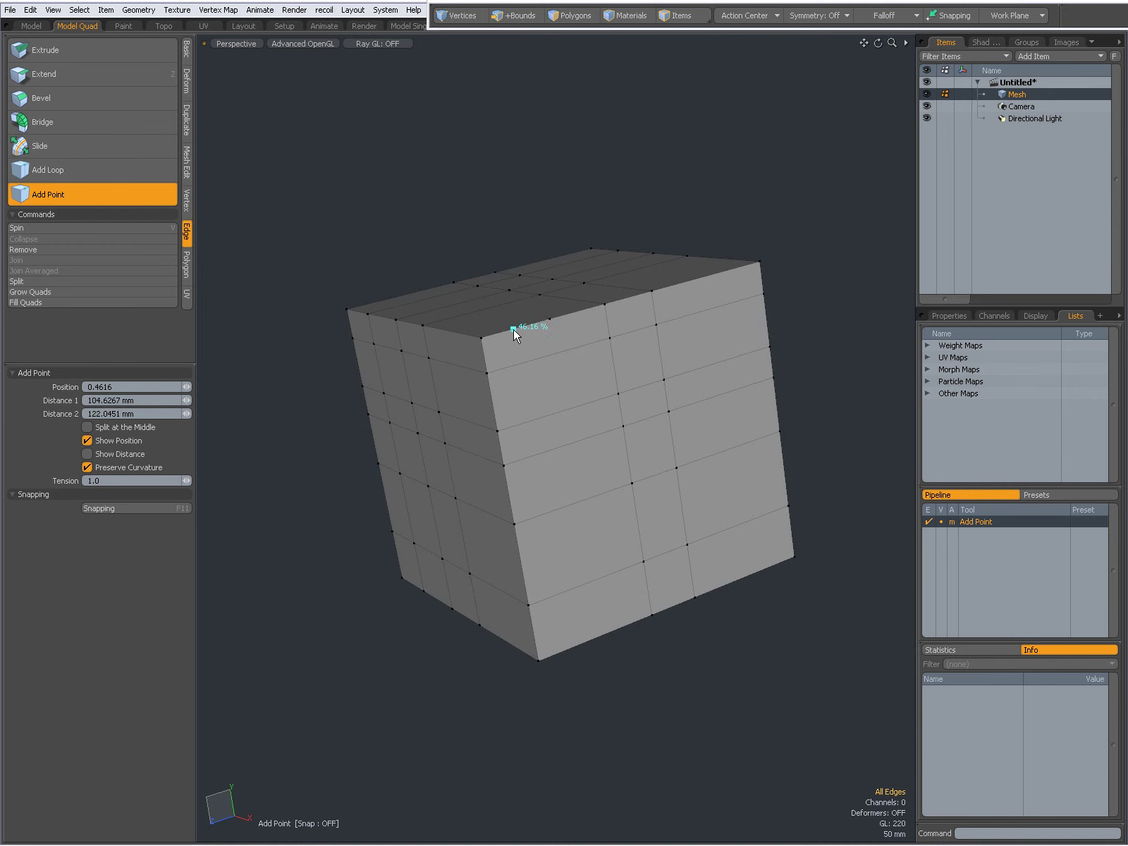
pyautogui.click(496, 331)
pyautogui.click(503, 448)
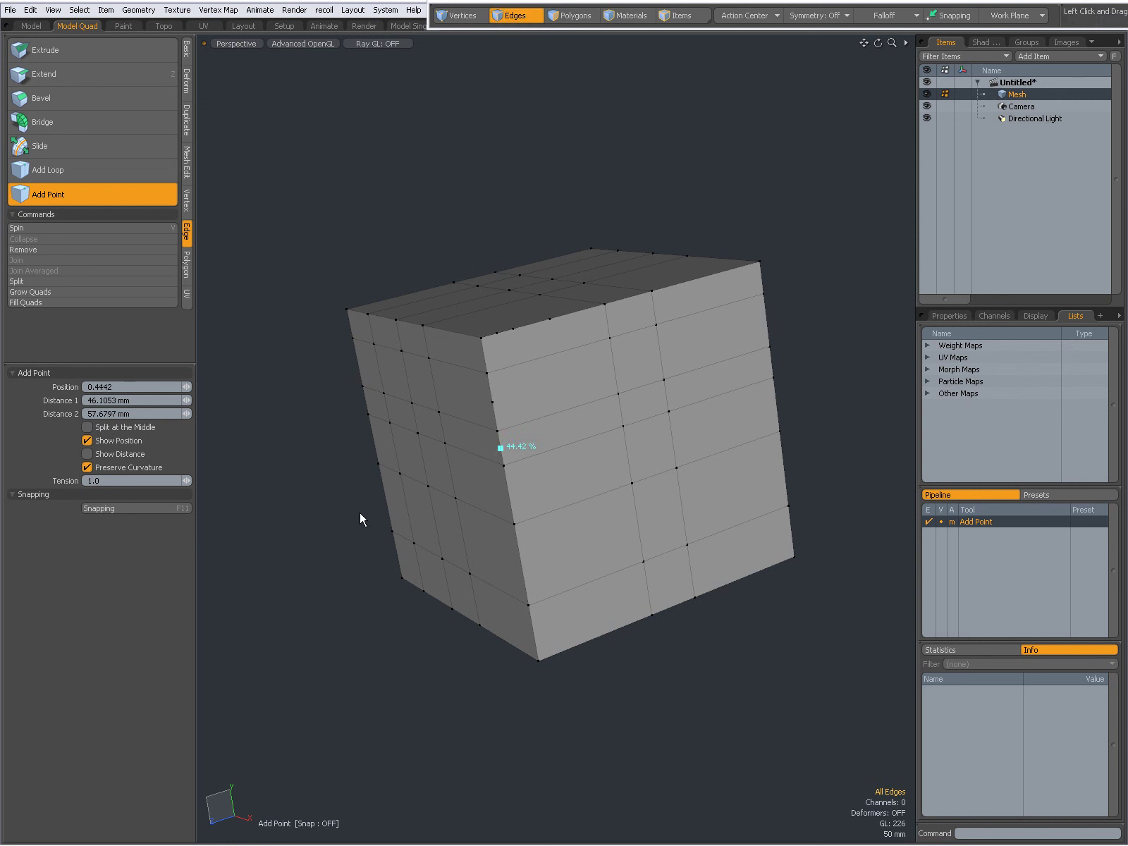
pyautogui.press('space')
pyautogui.hotkey('alt', 'Tab')
pyautogui.hotkey('alt', 'Tab')
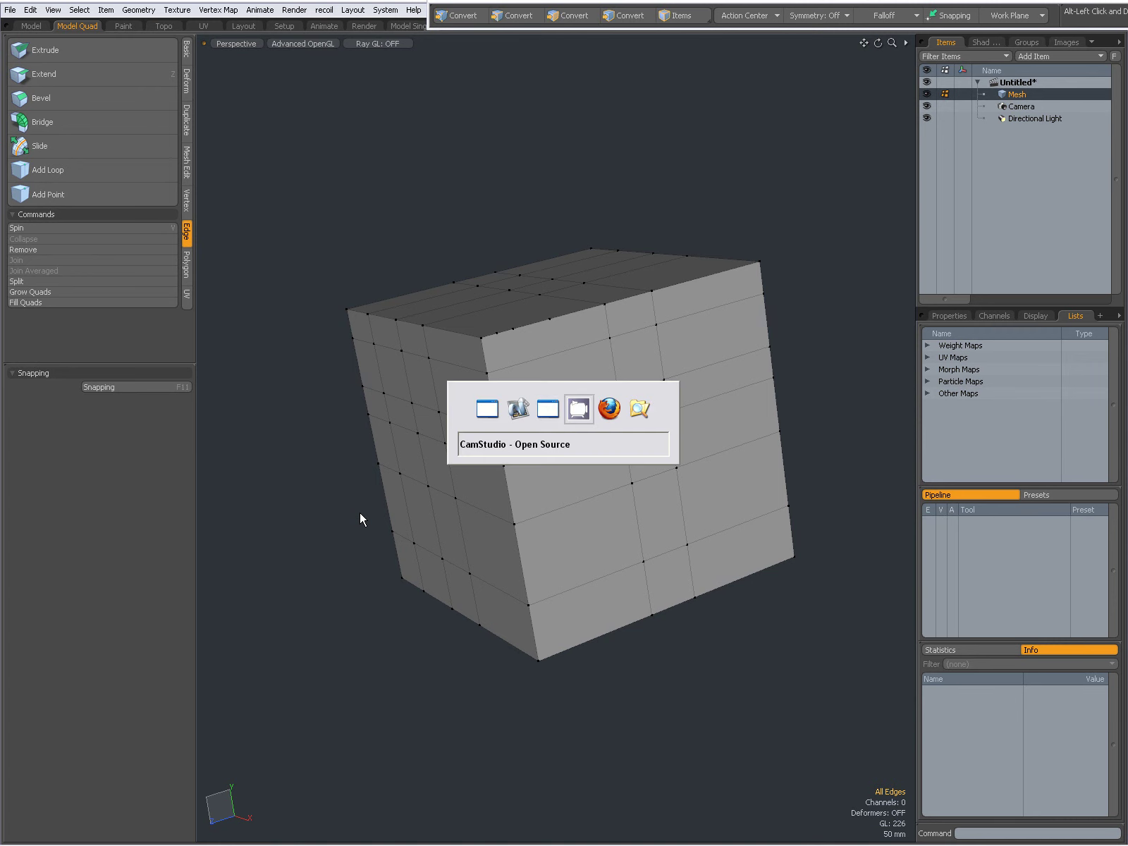